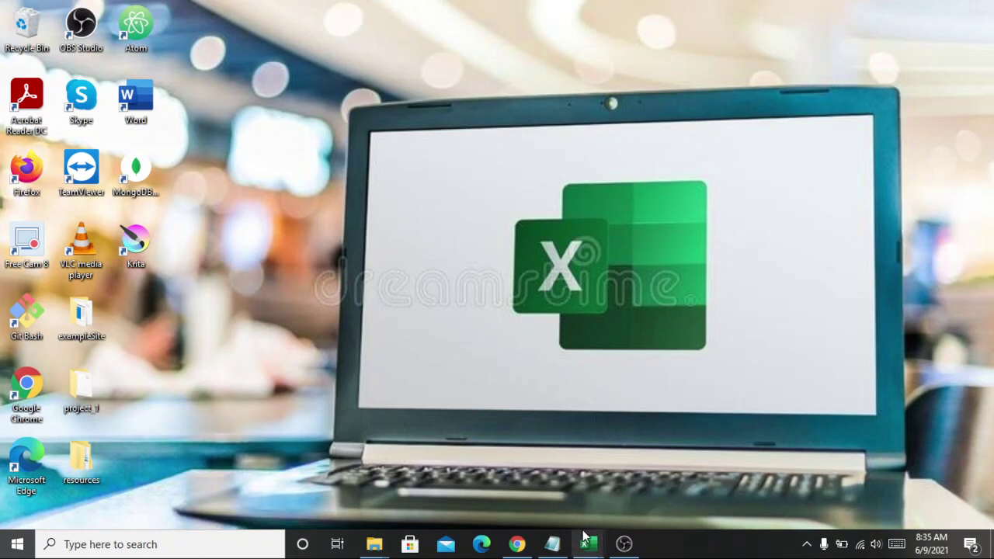
# - Switch to the Book4 workbook in Excel and add a new worksheet between the EXCEL1 and EXCEL2 sheets
pyautogui.moveTo(588, 543)
pyautogui.click(545, 501)
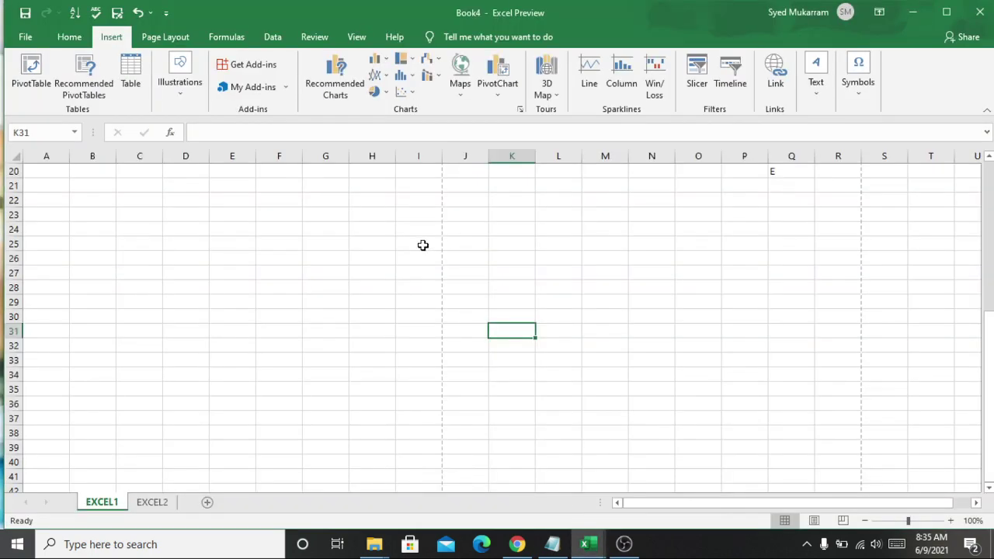
pyautogui.click(327, 255)
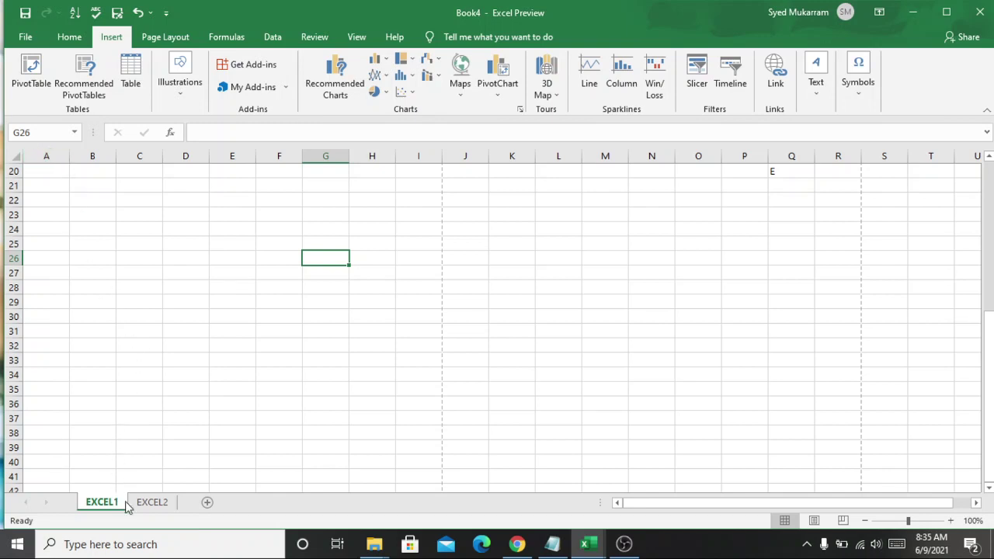
pyautogui.click(152, 506)
pyautogui.click(107, 510)
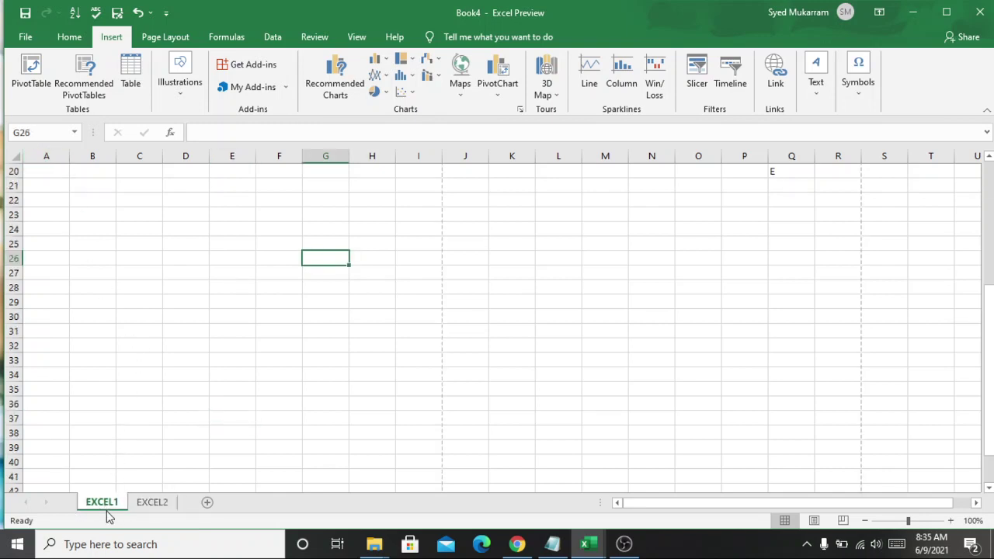
pyautogui.click(209, 510)
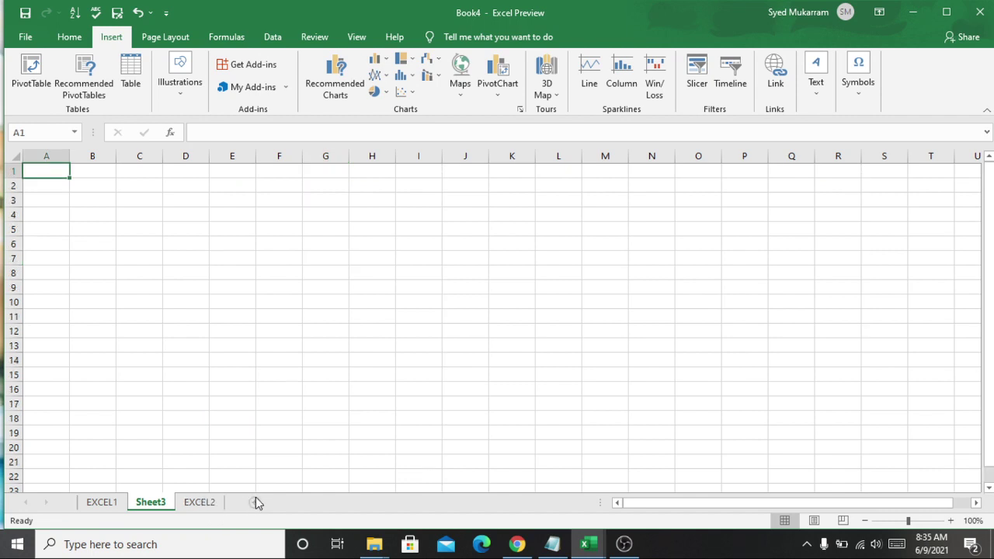
# - Rename the EXCEL1, Sheet3 and EXCEL2 worksheets as page1, page2 and page3 respectively
pyautogui.moveTo(114, 509); pyautogui.dragTo(117, 509)
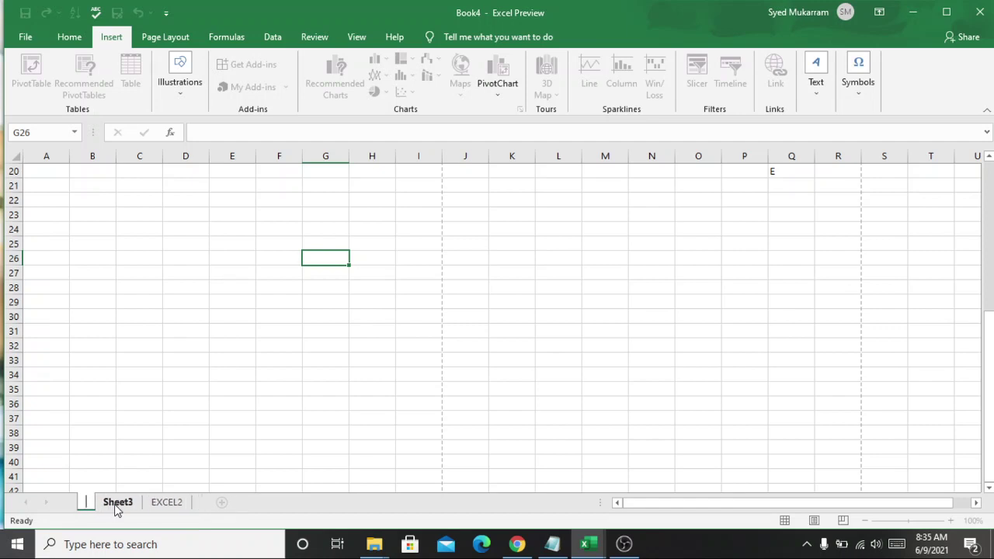
pyautogui.write('page1')
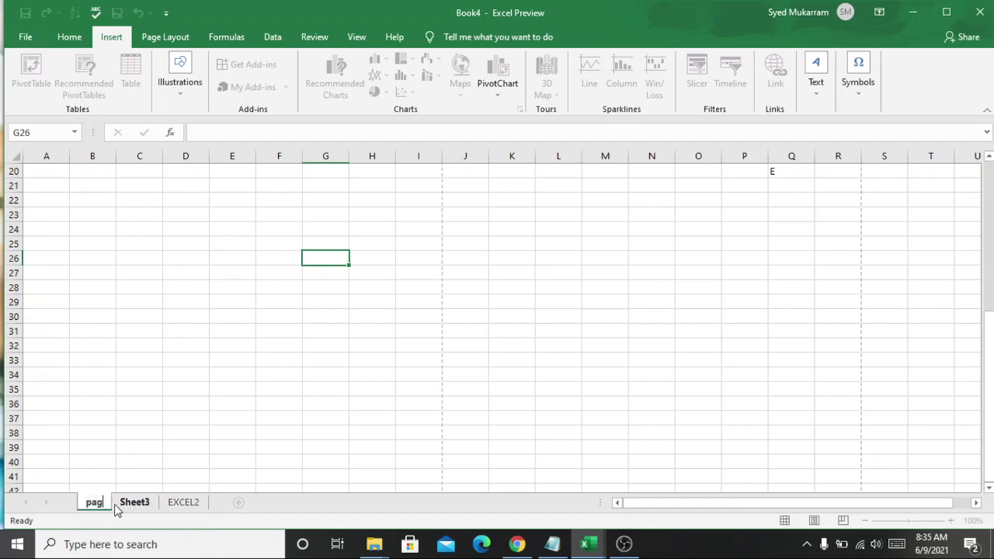
pyautogui.doubleClick(144, 502)
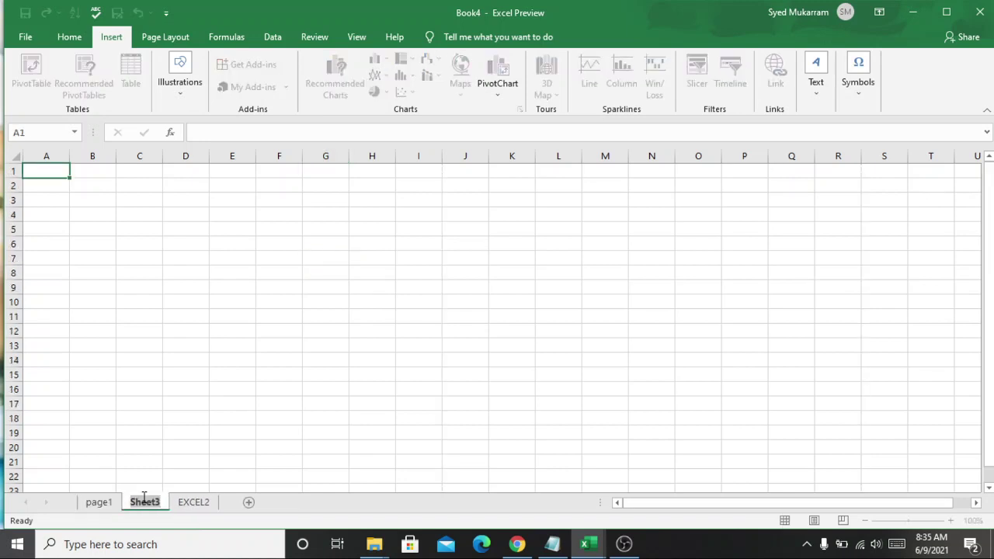
pyautogui.write('page2')
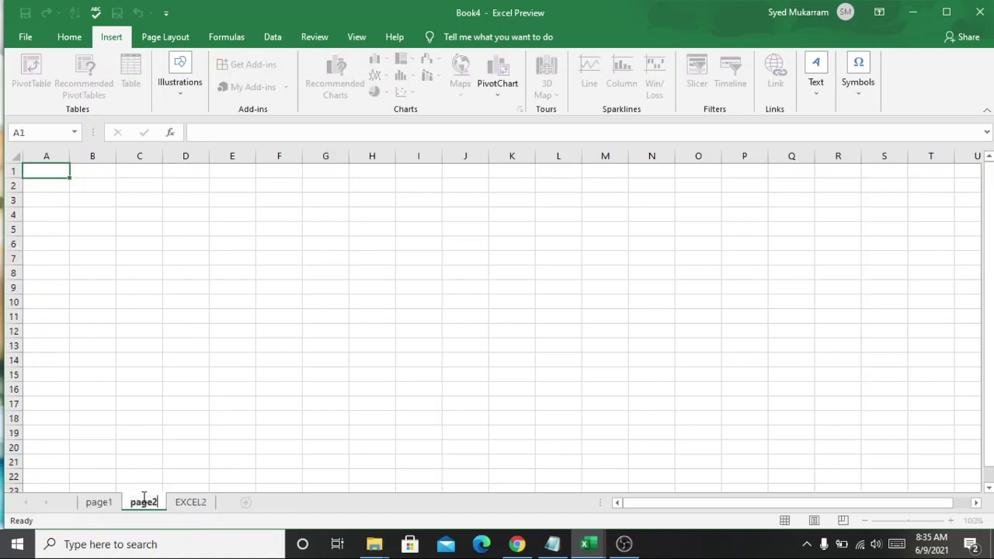
pyautogui.doubleClick(191, 501)
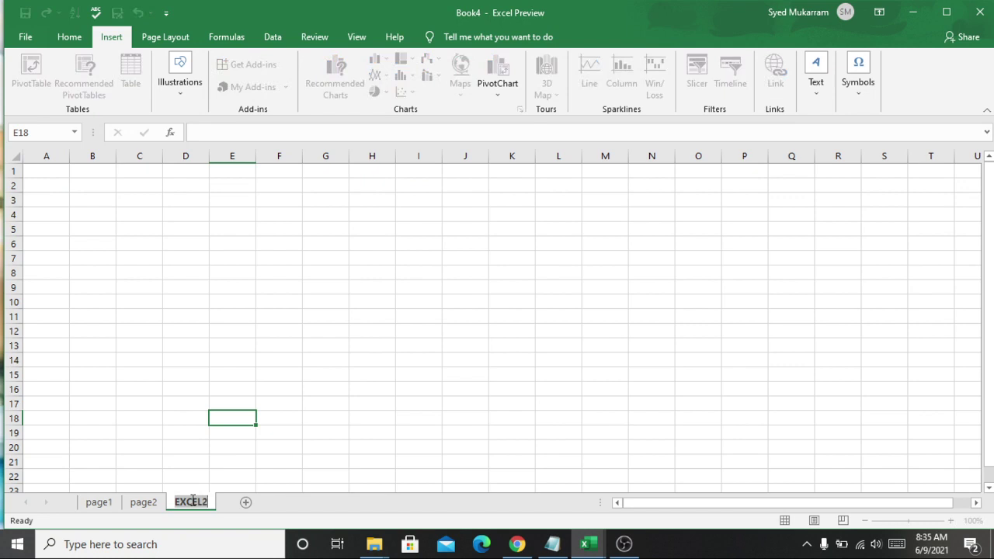
pyautogui.write('page')
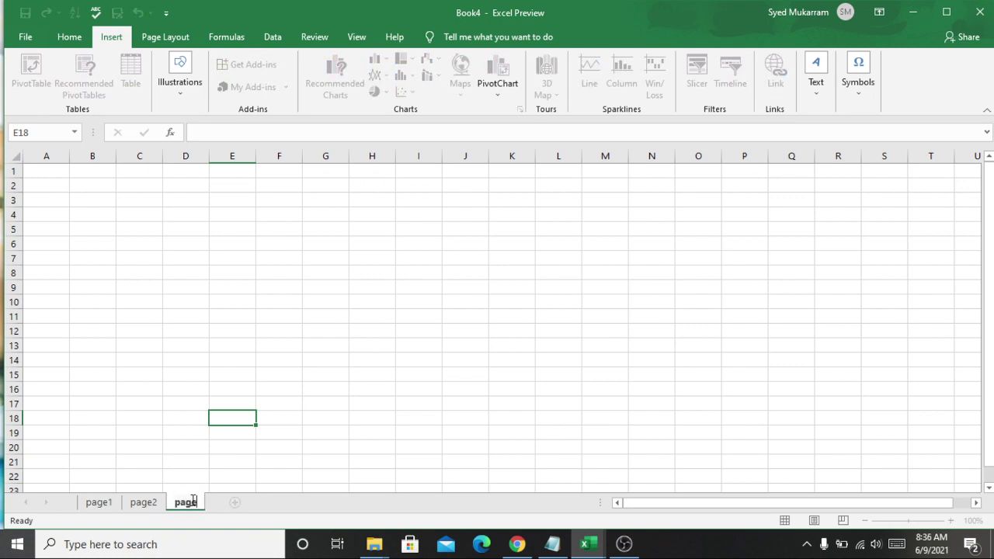
pyautogui.write('3')
pyautogui.press('Return')
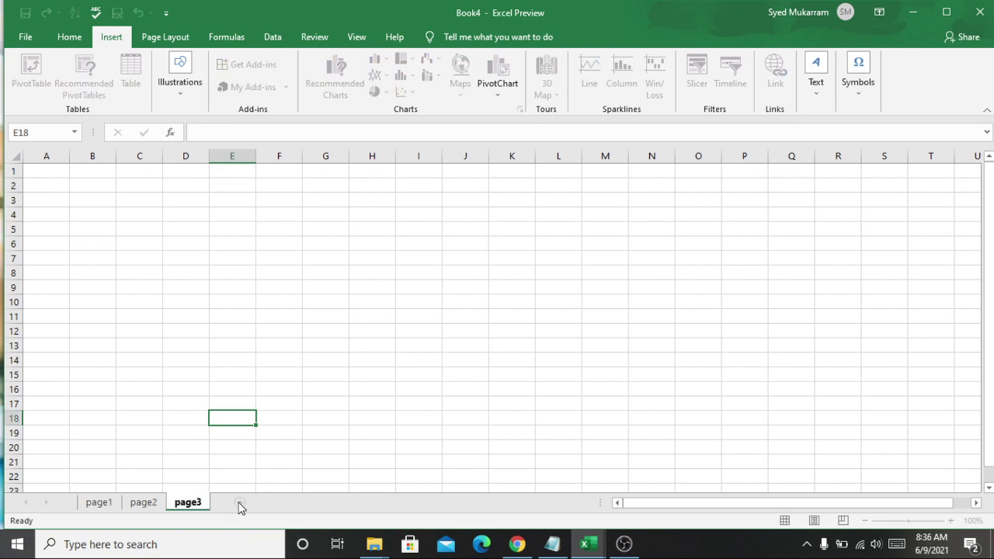
# - Add a new worksheet after page3 and return to cell E23 on the page1 sheet
pyautogui.click(240, 503)
pyautogui.click(101, 505)
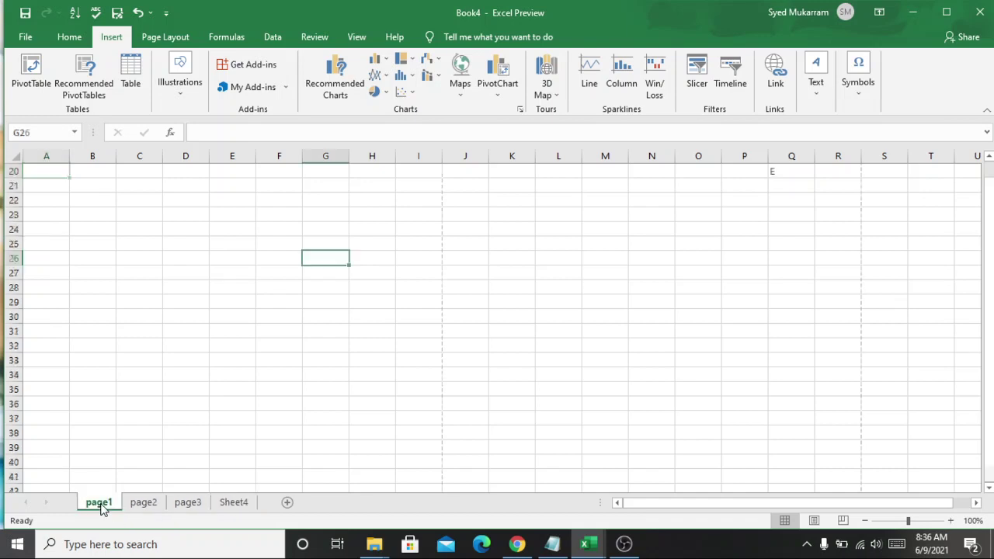
pyautogui.click(233, 217)
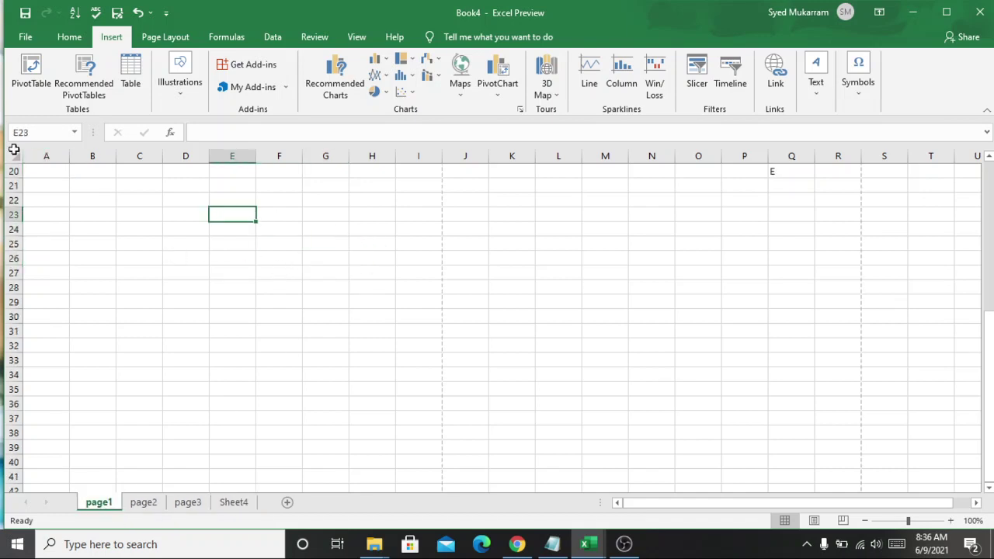
# - Mark the column headers A to C and the row headers 20 to 30 with yellow rectangles using the screen annotation tool
pyautogui.click(820, 544)
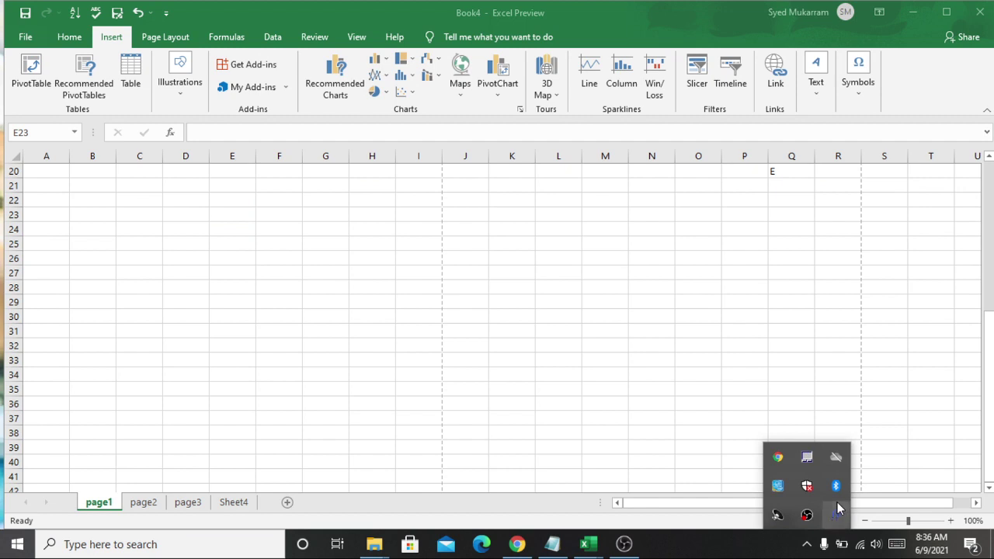
pyautogui.click(837, 508)
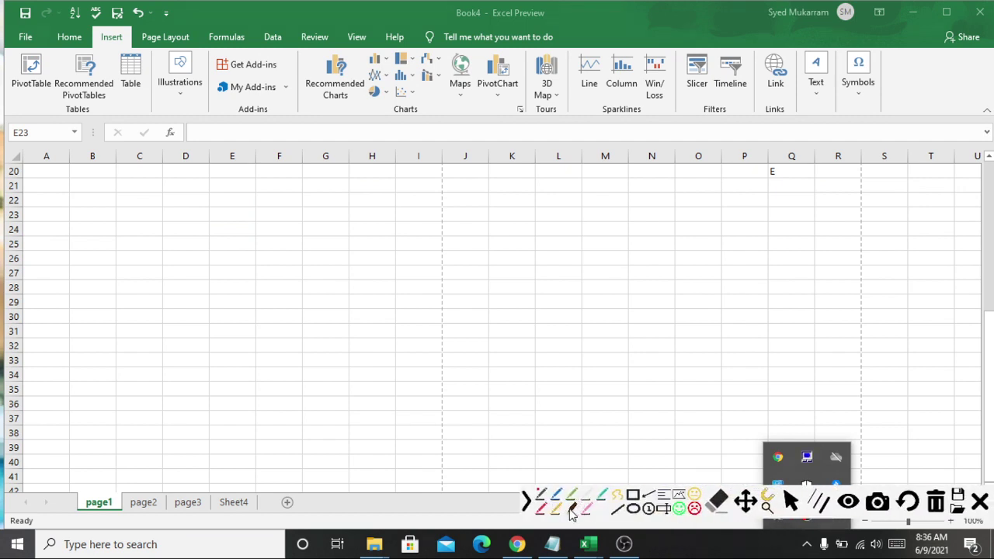
pyautogui.click(557, 507)
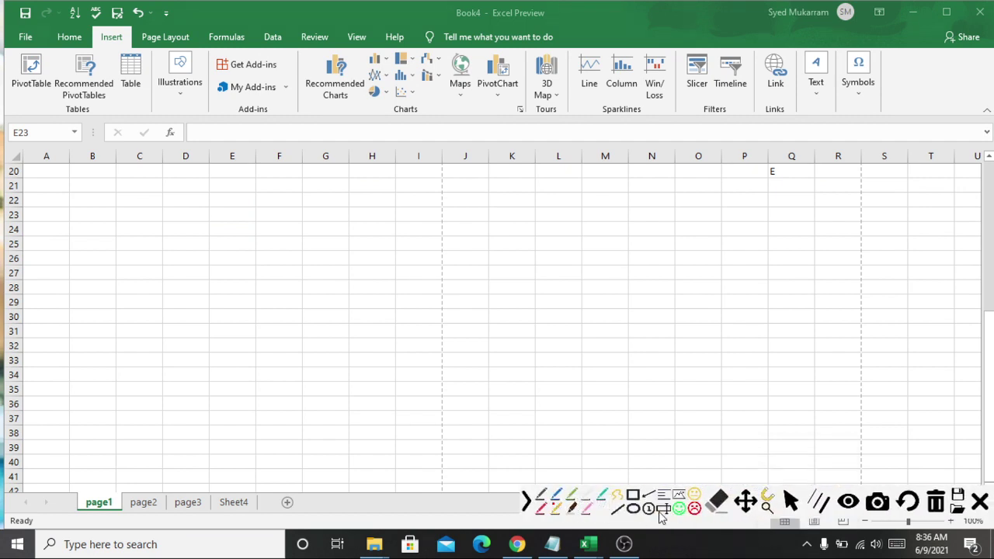
pyautogui.click(633, 496)
pyautogui.moveTo(10, 149); pyautogui.dragTo(186, 166)
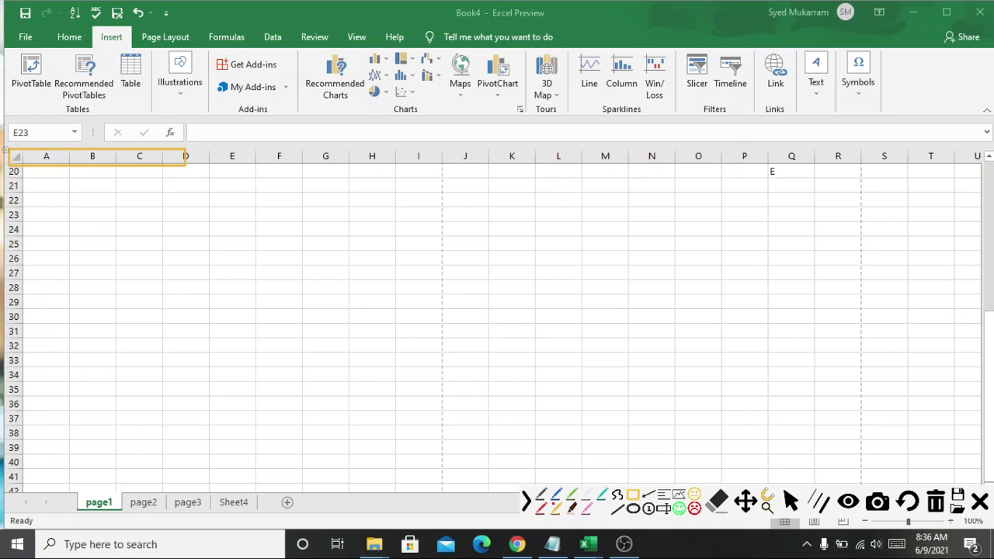
pyautogui.moveTo(7, 150); pyautogui.dragTo(24, 319)
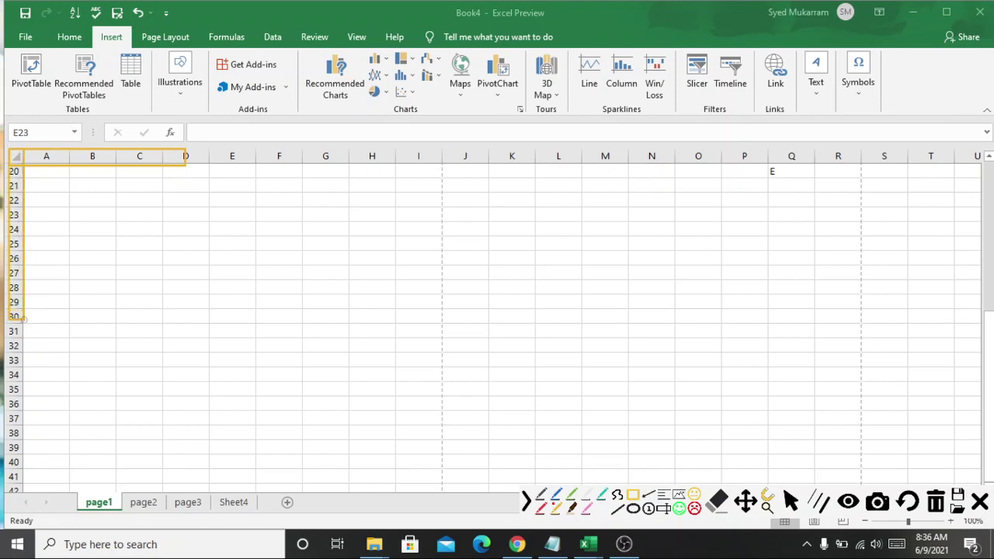
pyautogui.click(791, 501)
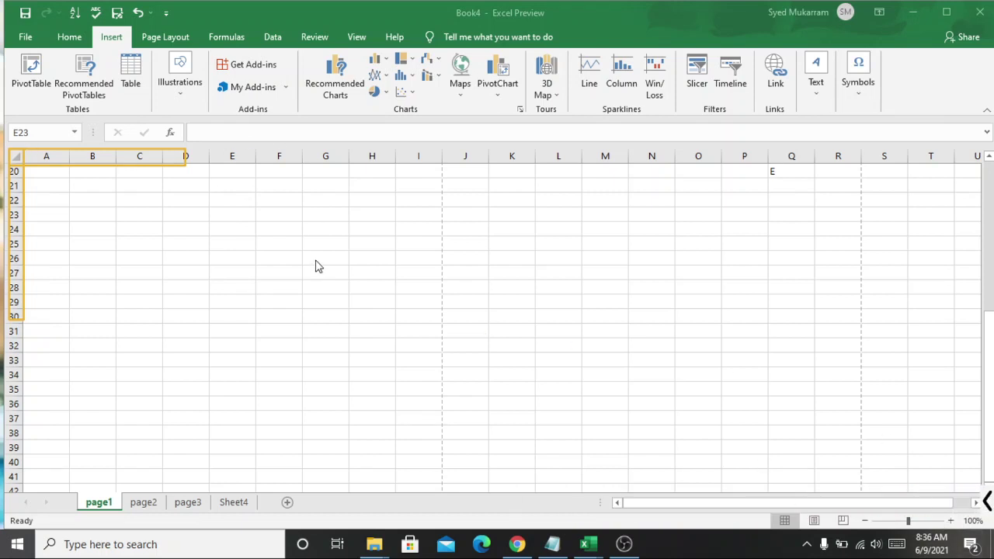
pyautogui.click(44, 170)
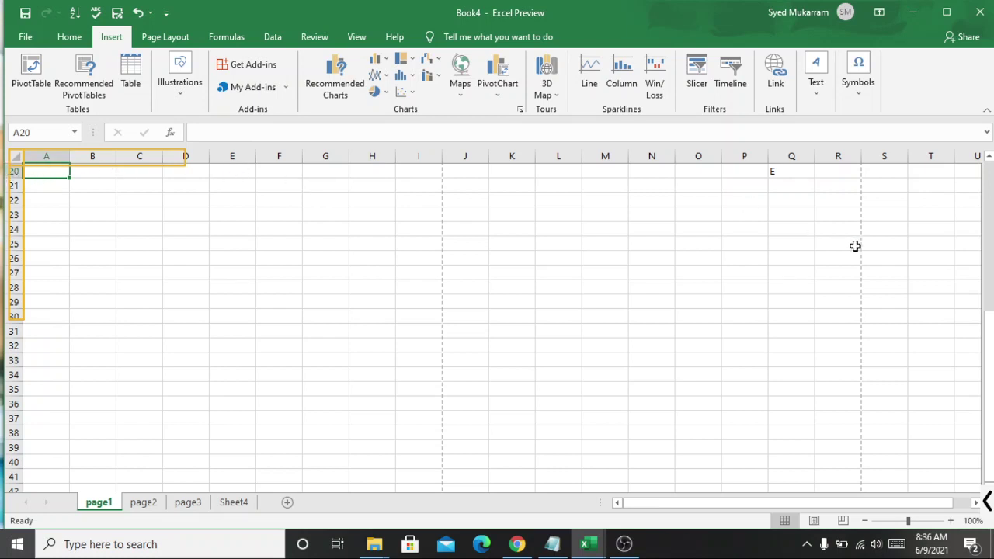
pyautogui.moveTo(989, 372); pyautogui.dragTo(989, 365)
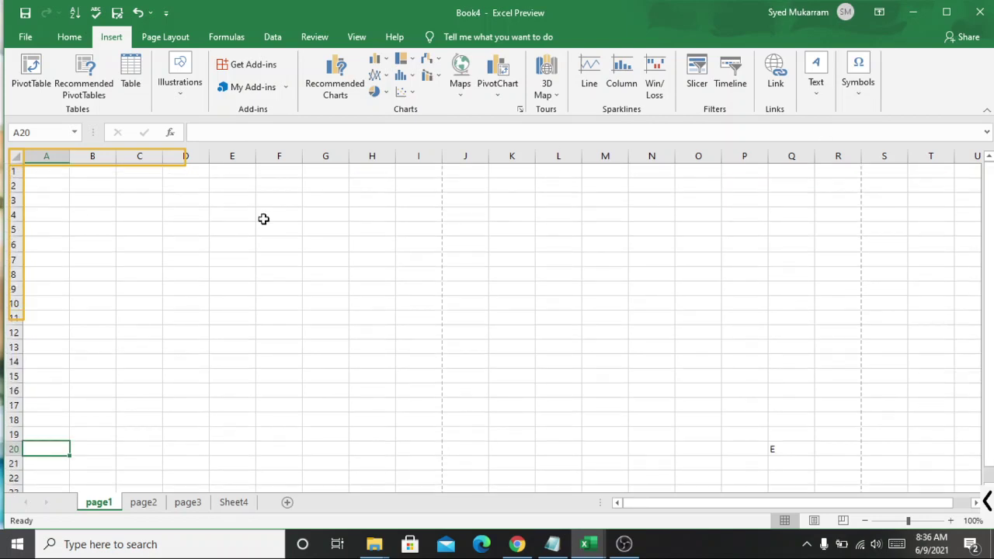
pyautogui.click(148, 201)
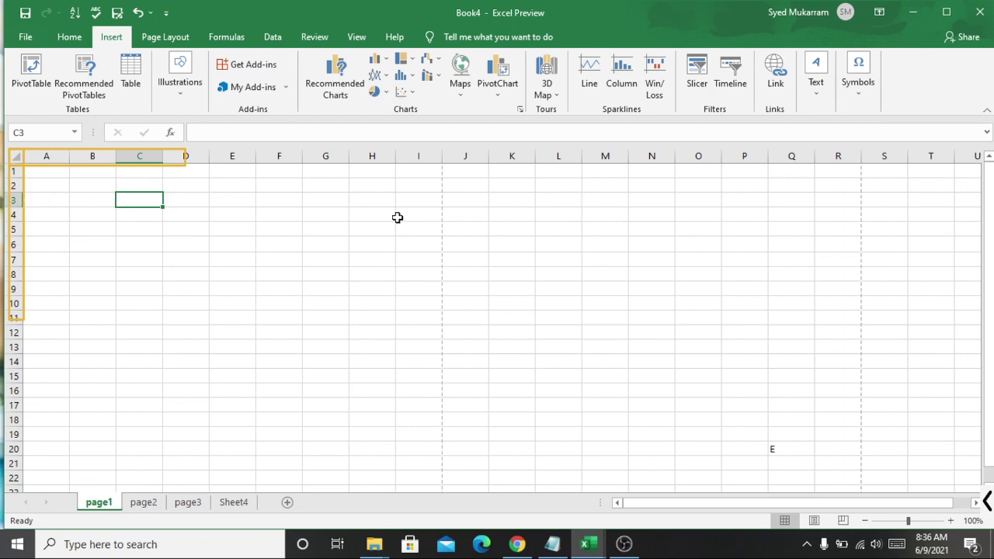
pyautogui.click(378, 290)
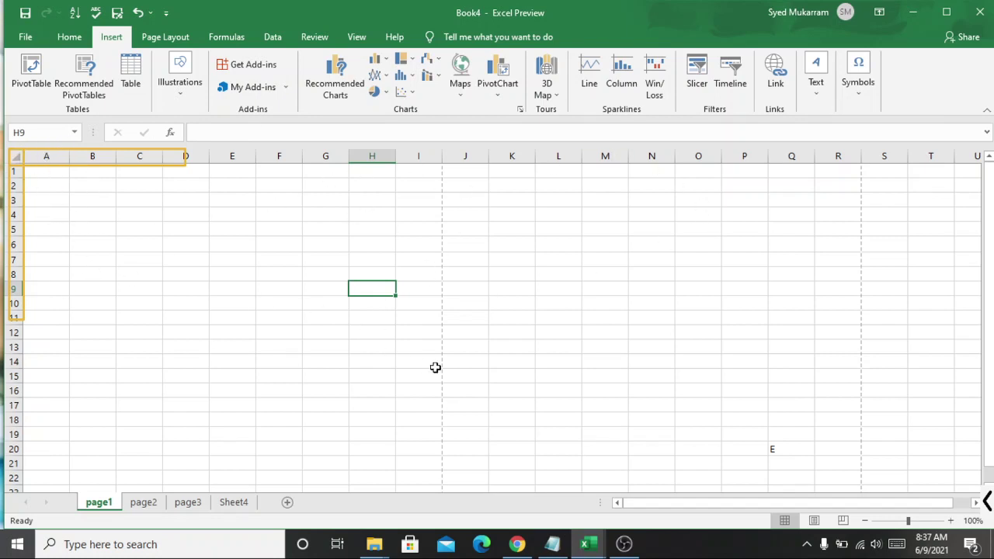
pyautogui.rightClick(551, 258)
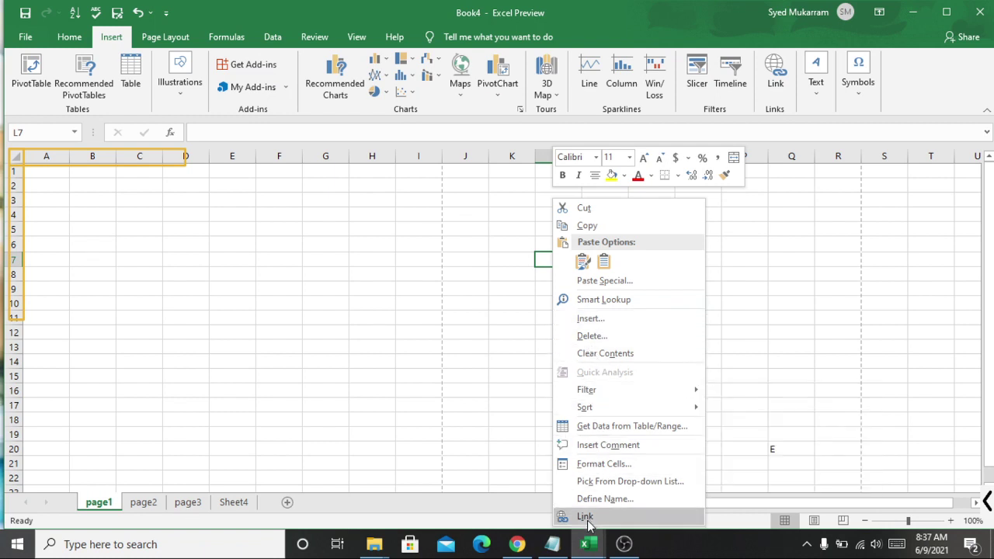
pyautogui.click(403, 314)
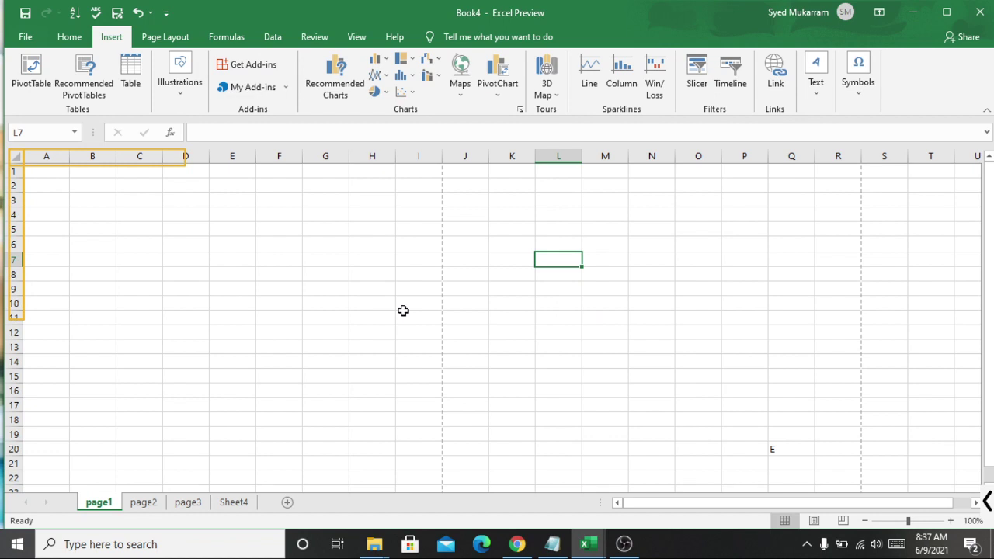
pyautogui.click(143, 503)
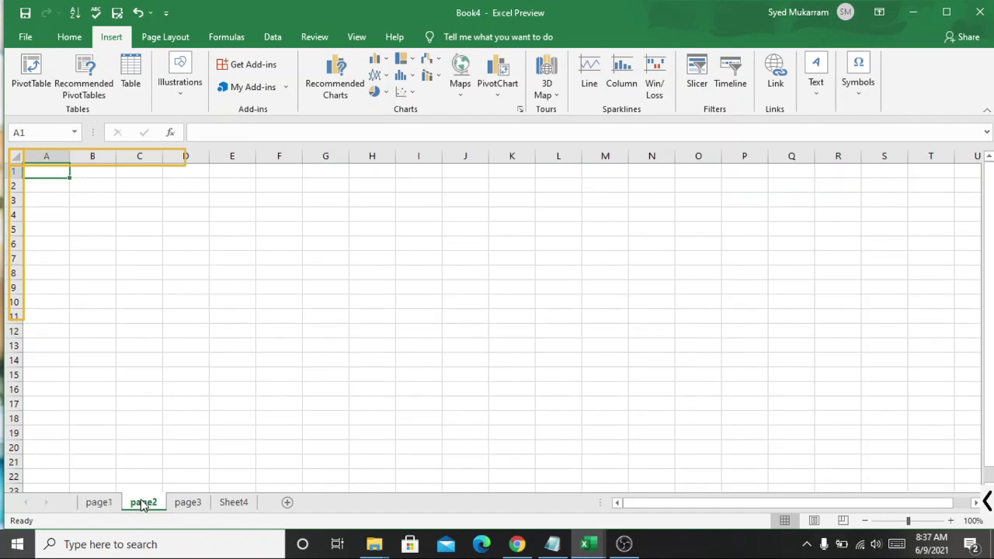
pyautogui.click(234, 503)
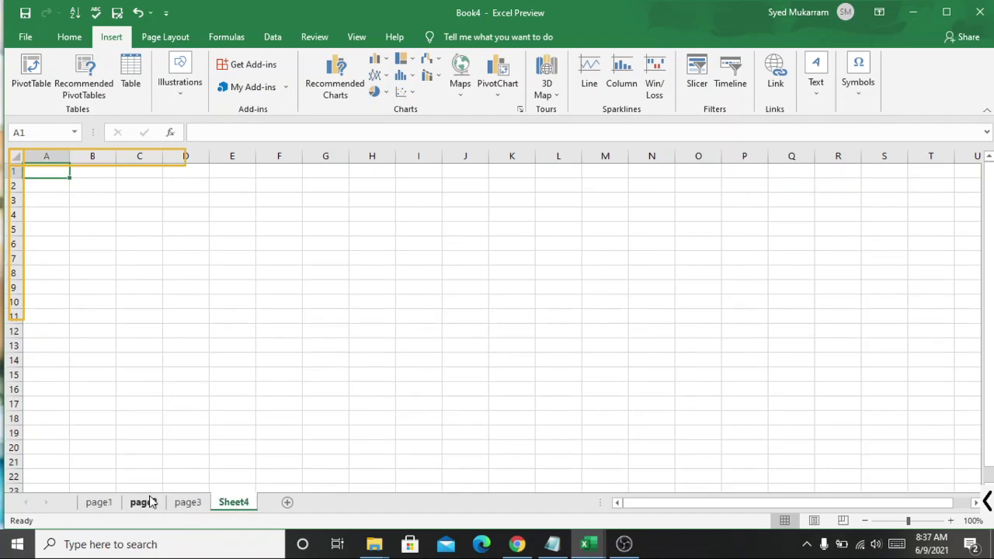
pyautogui.click(99, 503)
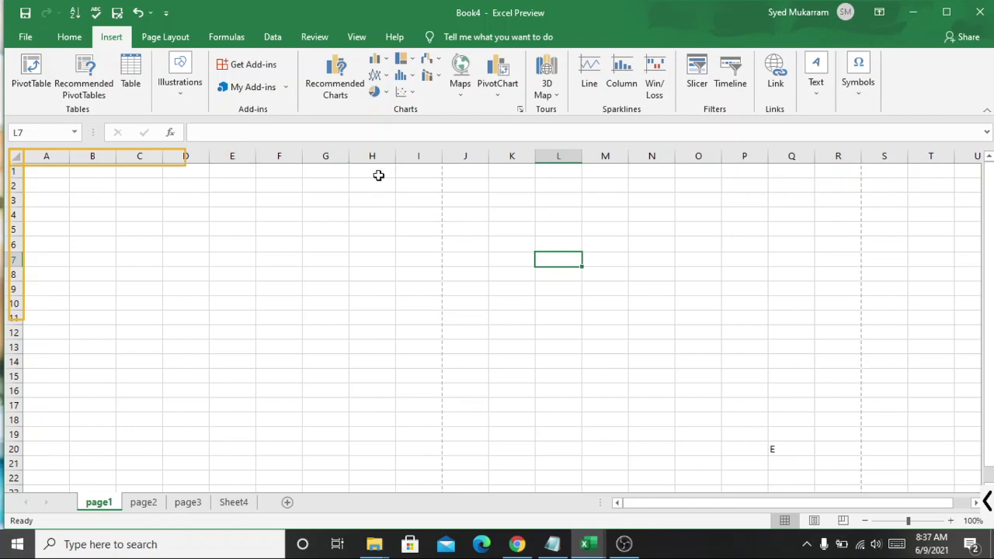
pyautogui.click(290, 290)
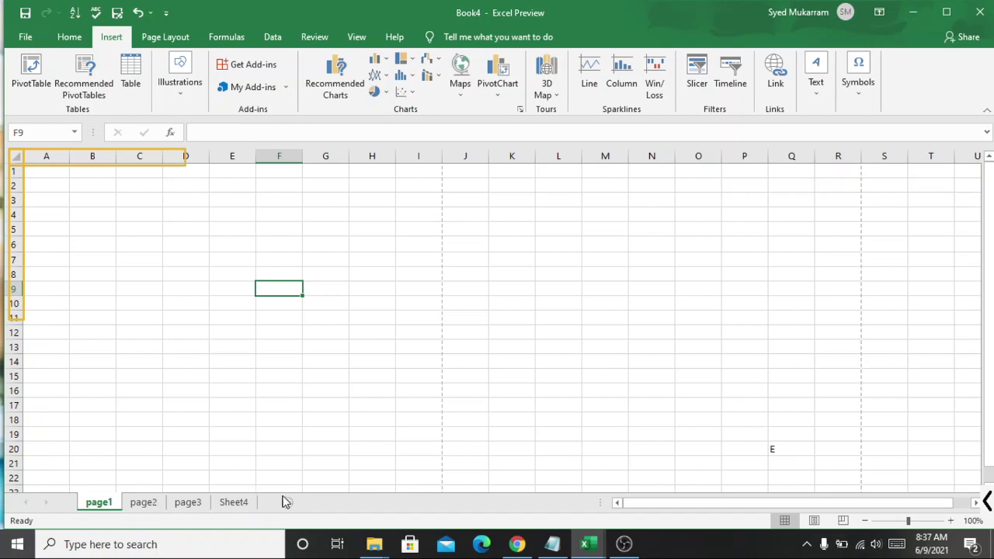
pyautogui.rightClick(411, 261)
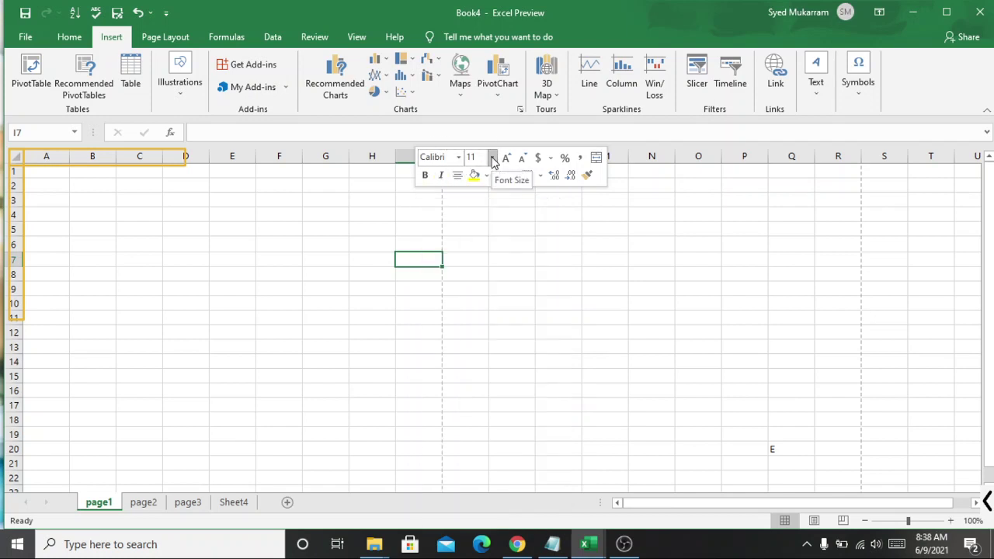
pyautogui.click(492, 159)
pyautogui.click(492, 158)
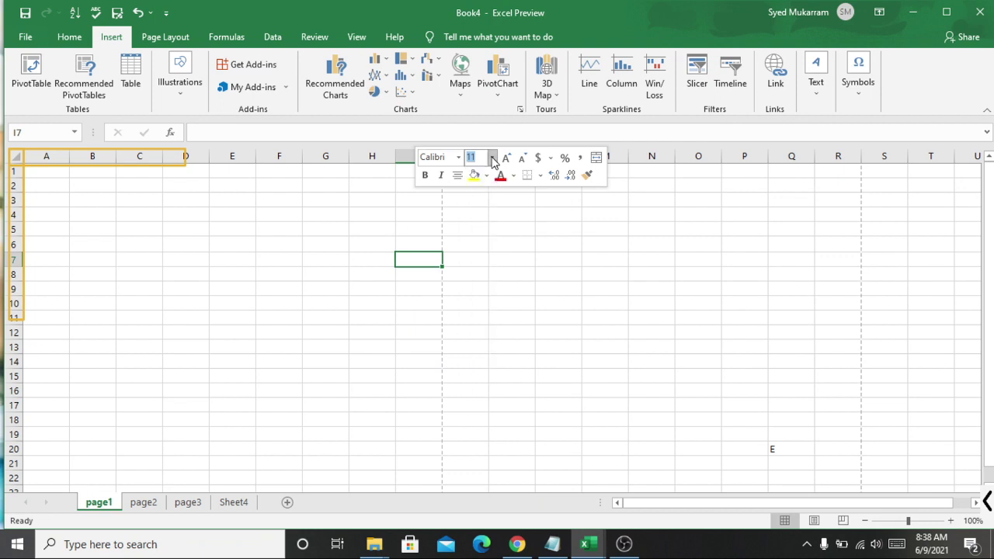
pyautogui.click(460, 158)
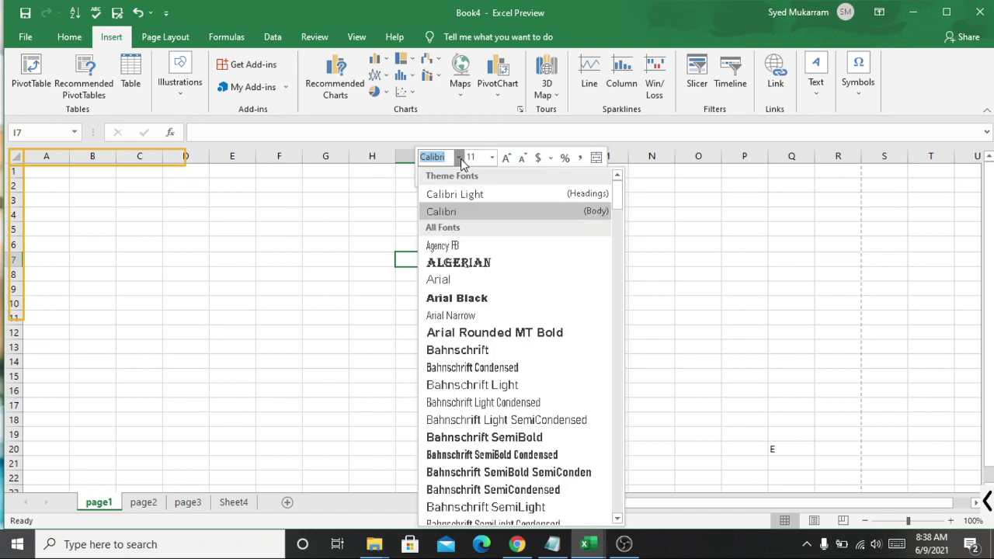
pyautogui.click(460, 159)
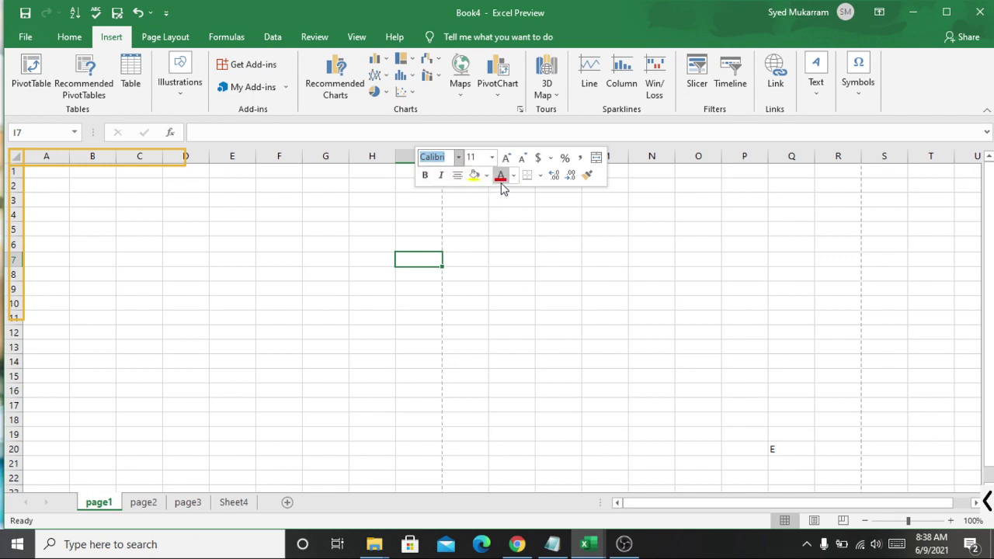
# - Enter the label "page1" in cell F4 of the page1 sheet and set its font colour to Automatic
pyautogui.click(276, 214)
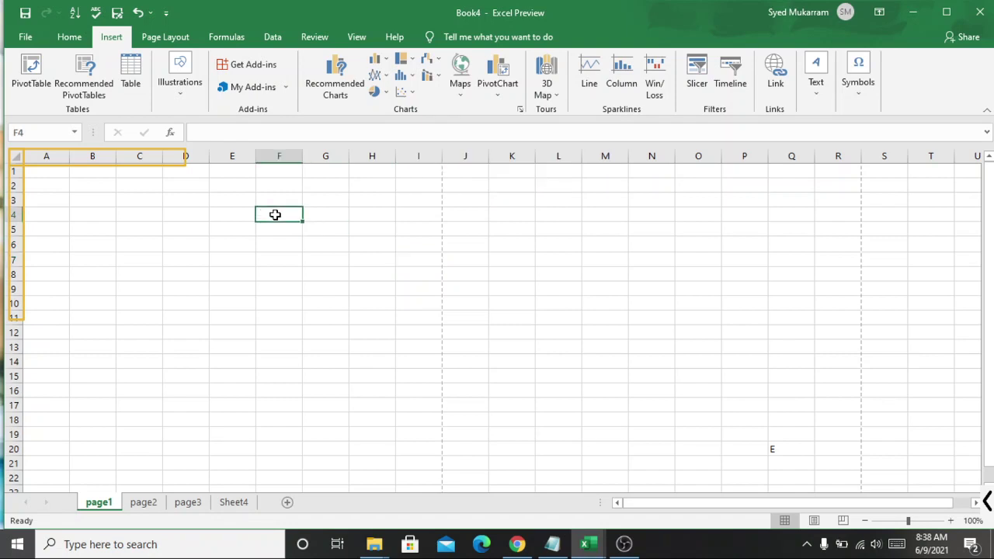
pyautogui.write('page1')
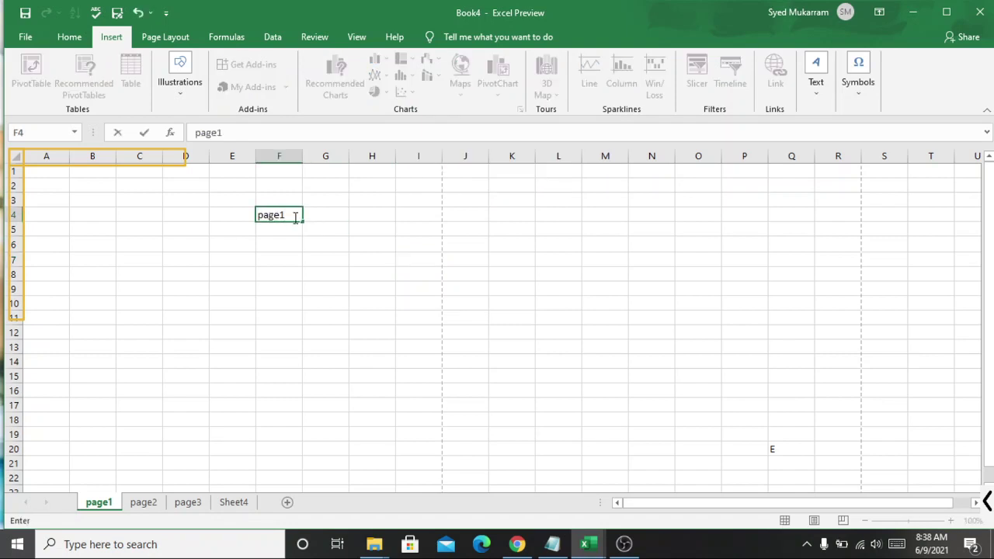
pyautogui.moveTo(295, 216); pyautogui.dragTo(240, 213)
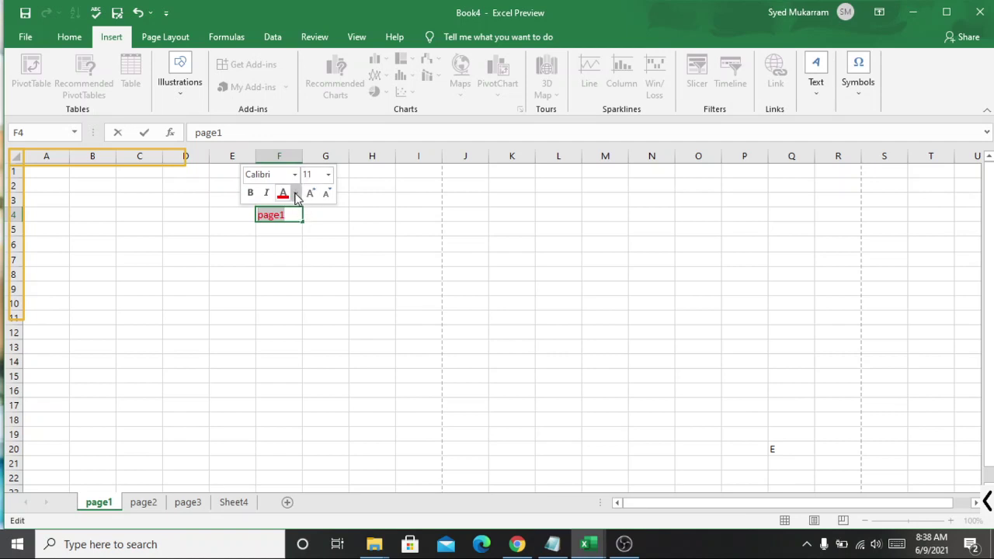
pyautogui.click(295, 194)
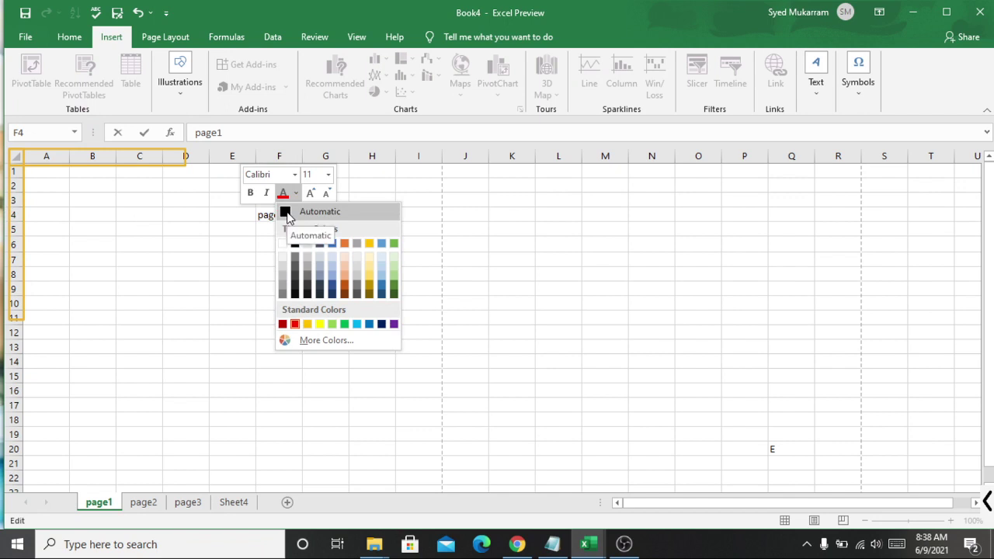
pyautogui.click(287, 215)
pyautogui.click(318, 215)
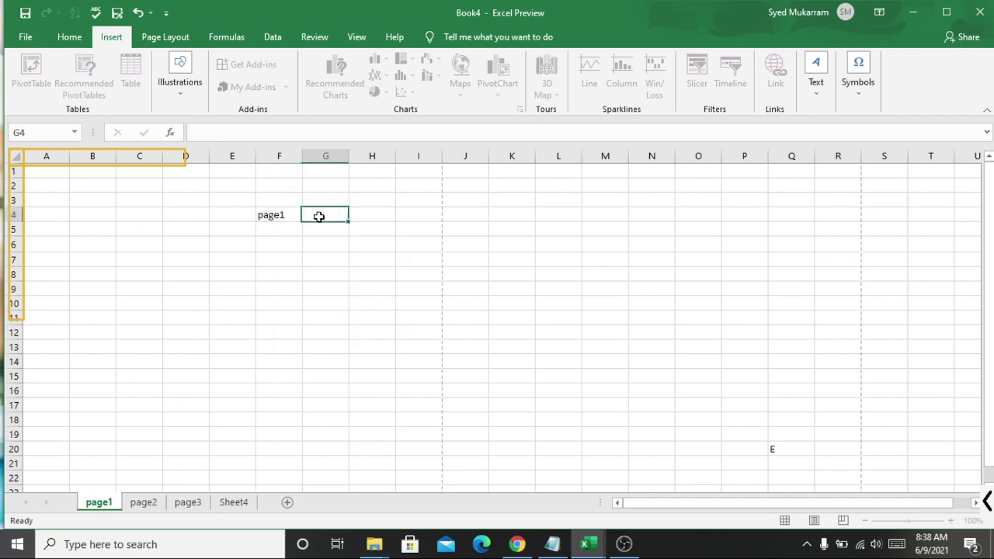
# - Fill cell F4 on the page1 sheet with yellow
pyautogui.click(279, 220)
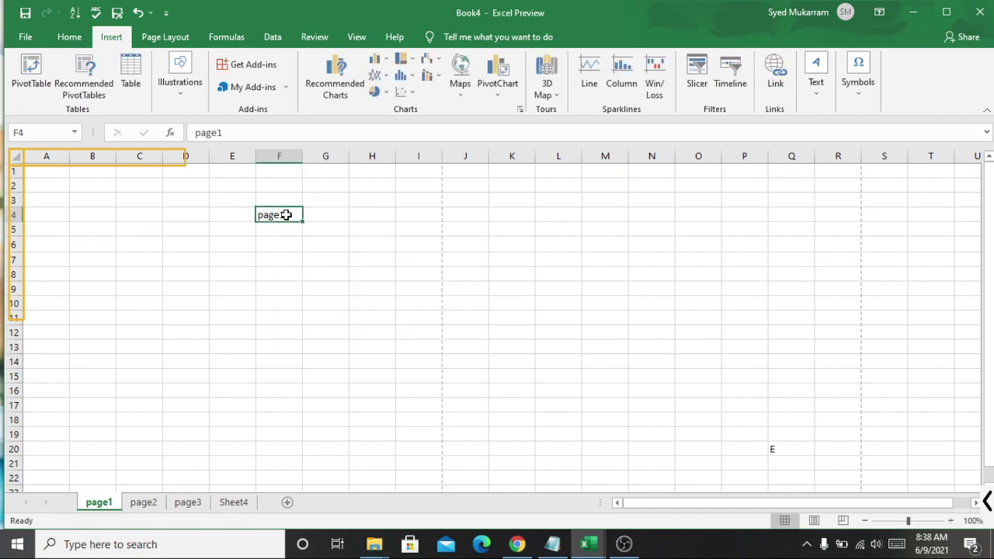
pyautogui.rightClick(286, 215)
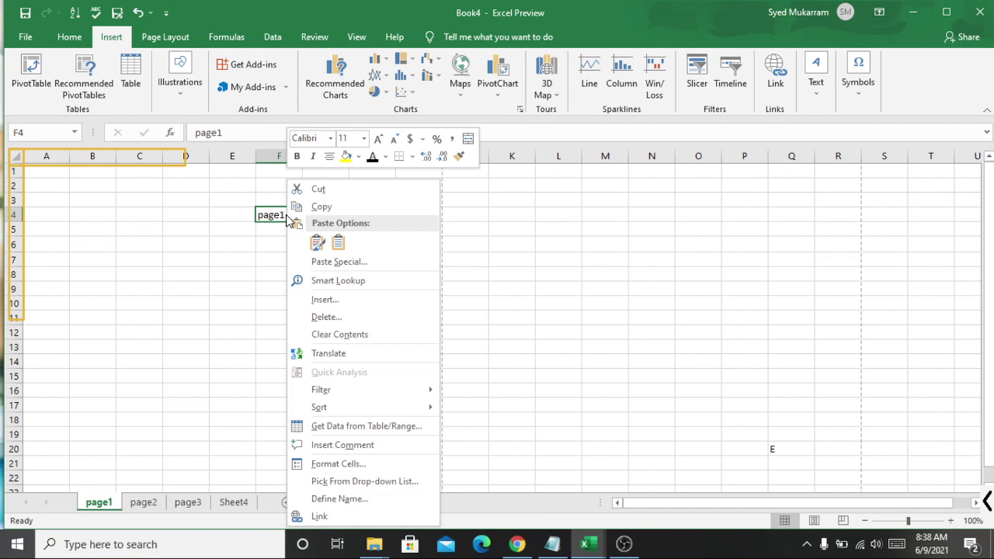
pyautogui.click(348, 159)
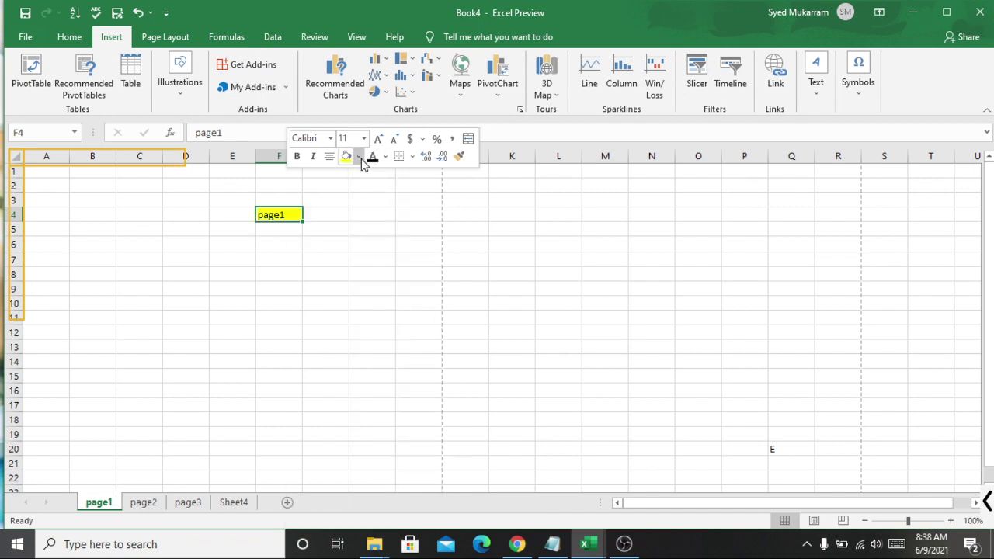
pyautogui.click(359, 156)
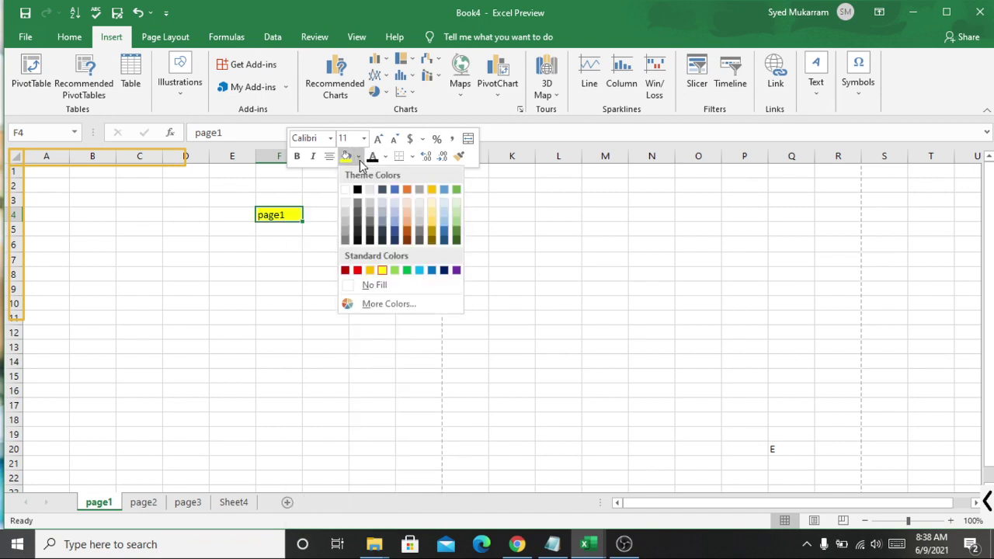
pyautogui.click(272, 246)
pyautogui.moveTo(299, 220); pyautogui.dragTo(373, 250)
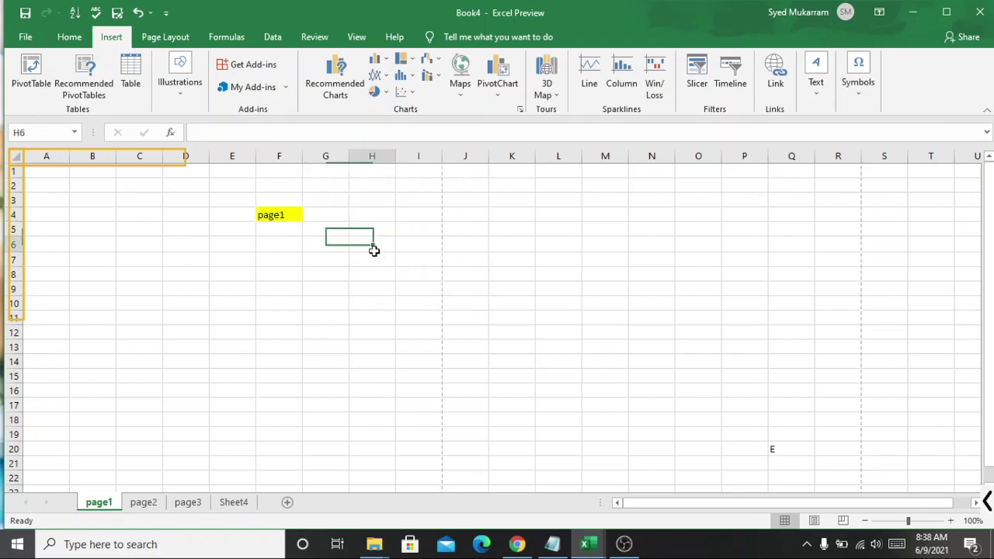
pyautogui.click(579, 251)
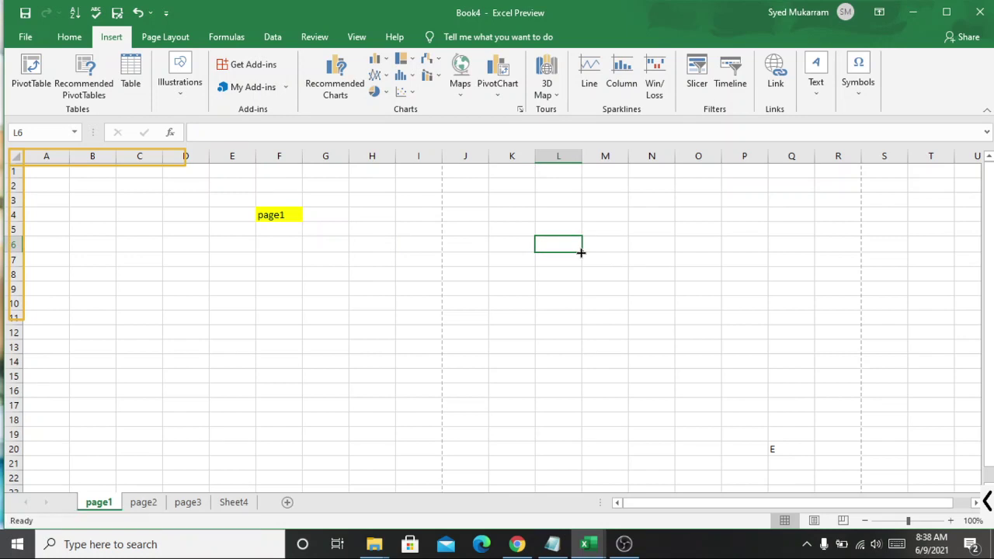
pyautogui.click(321, 225)
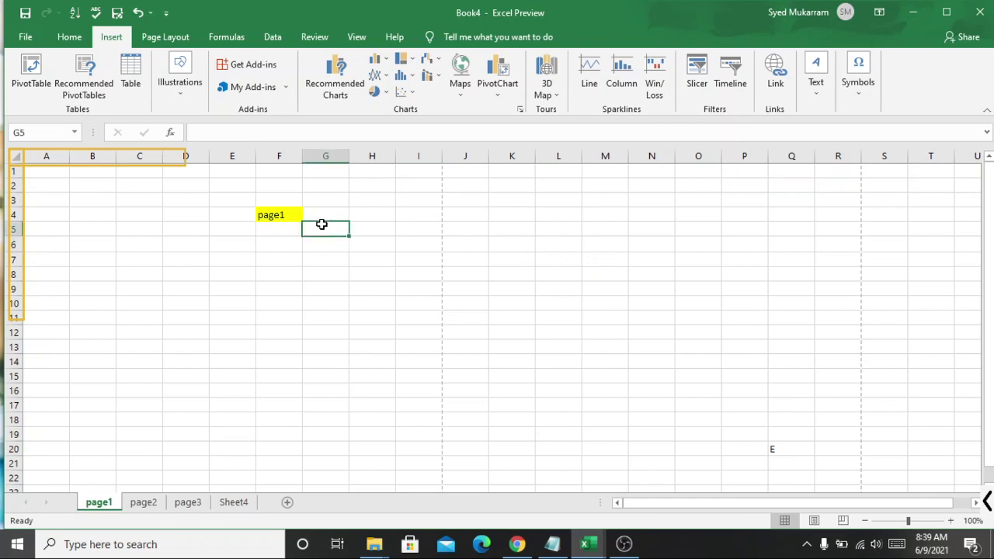